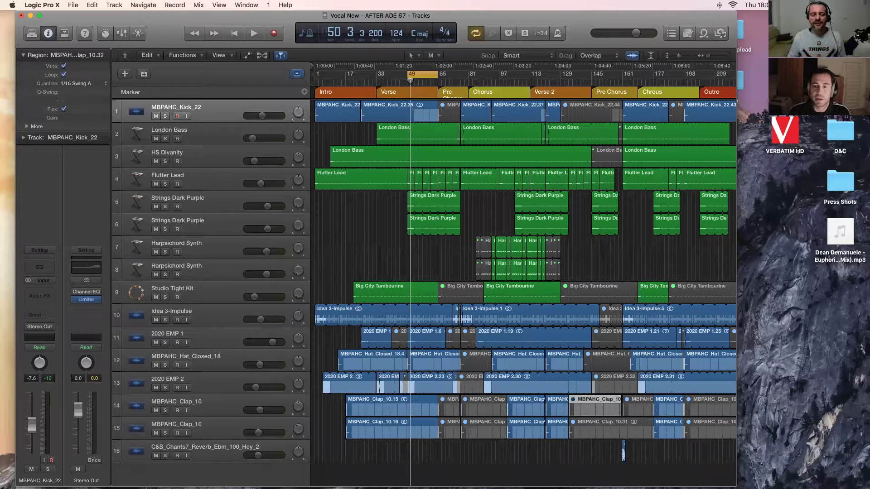
left_click(165, 117)
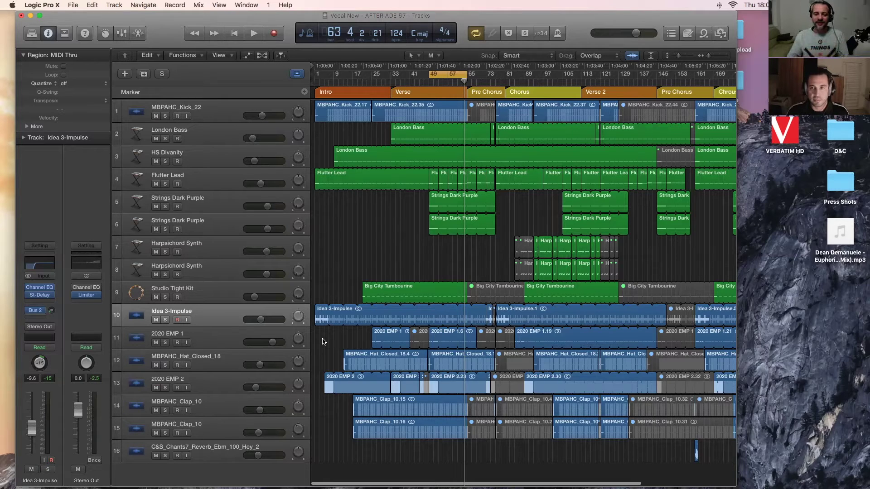
- Play the cycled section with 2020 EMP 1 soloed, adding the MBPAHC_Hat_Closed_18 and 2020 EMP 2 tracks to the solo
left_click(165, 343)
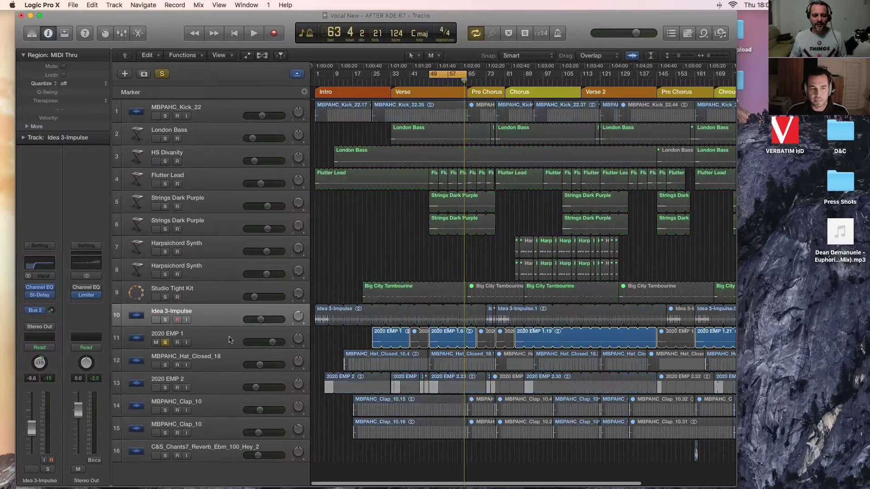
left_click(229, 339)
key("space")
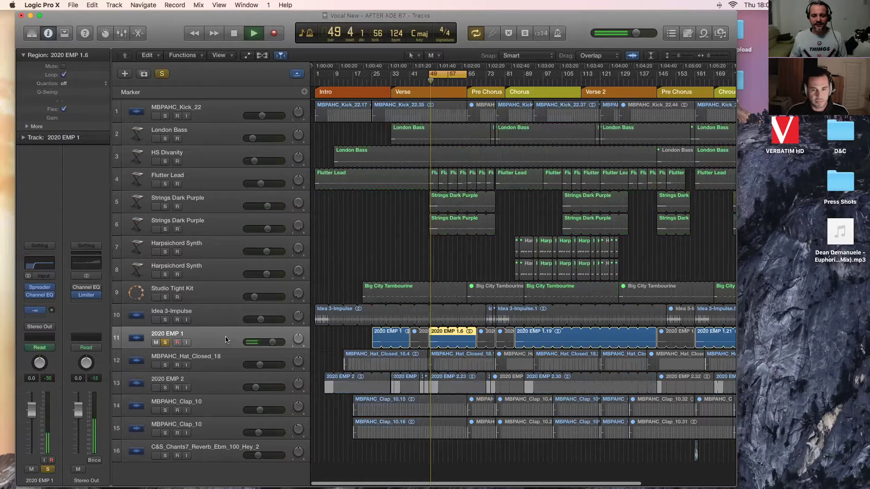
left_click(165, 365)
left_click(165, 388)
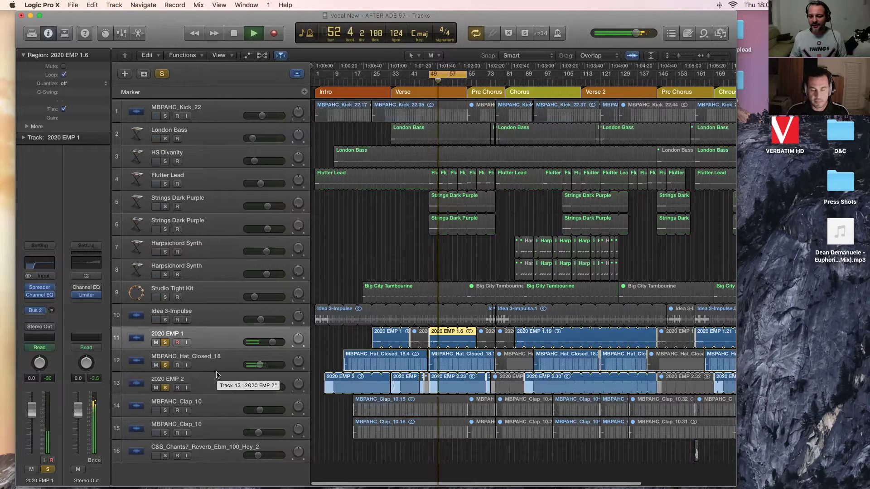
- Add both MBPAHC_Clap_10 tracks to the soloed percussion during playback, then remove the track 15 clap from the solo
left_click(165, 410)
left_click(165, 433)
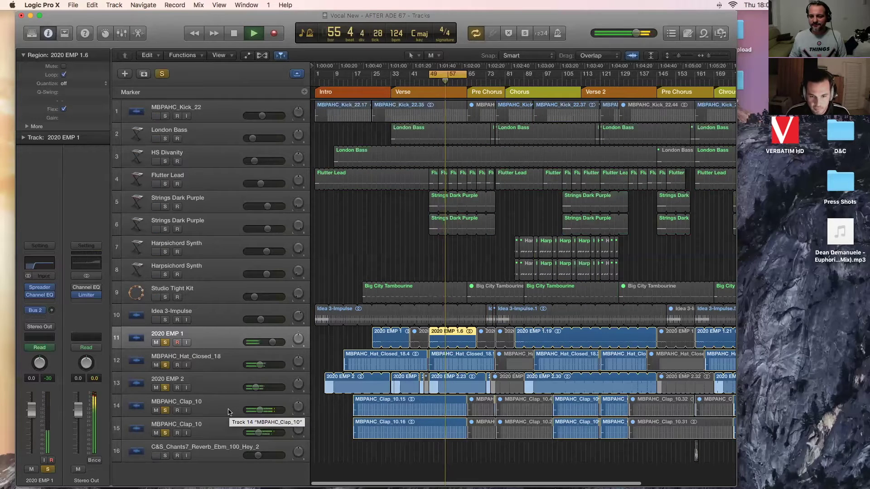
left_click(165, 433)
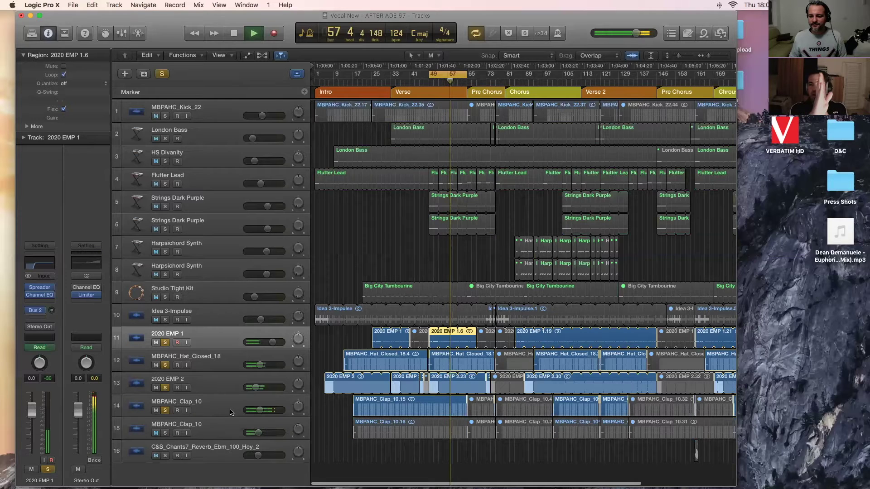
- Stop playback, unsolo tracks 11 to 14 and deselect the 2020 EMP 1 region
key("space")
left_click_drag(164, 343, 167, 410)
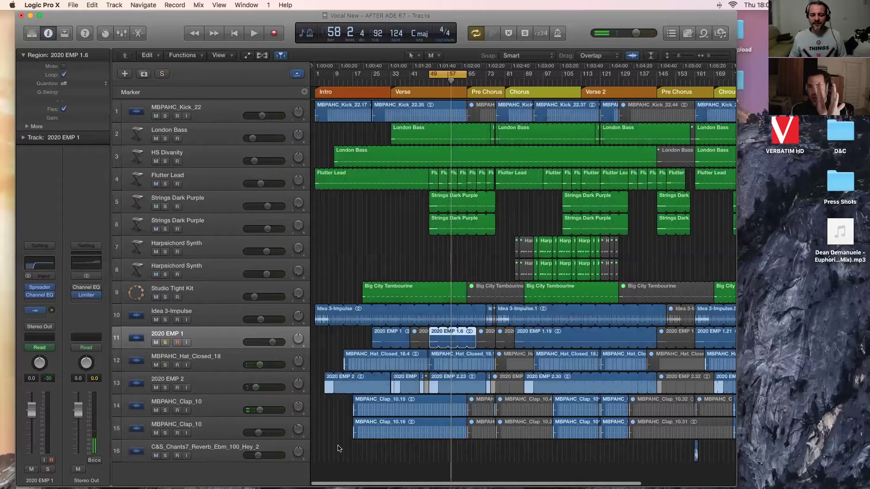
left_click(359, 453)
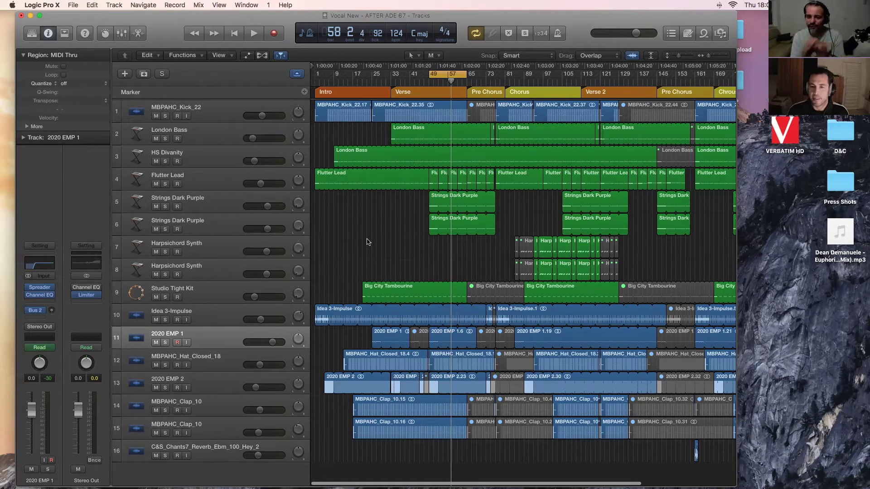
- Play the cycled section, solo the Idea 3-Impulse track and view its Channel EQ curve
left_click(213, 319)
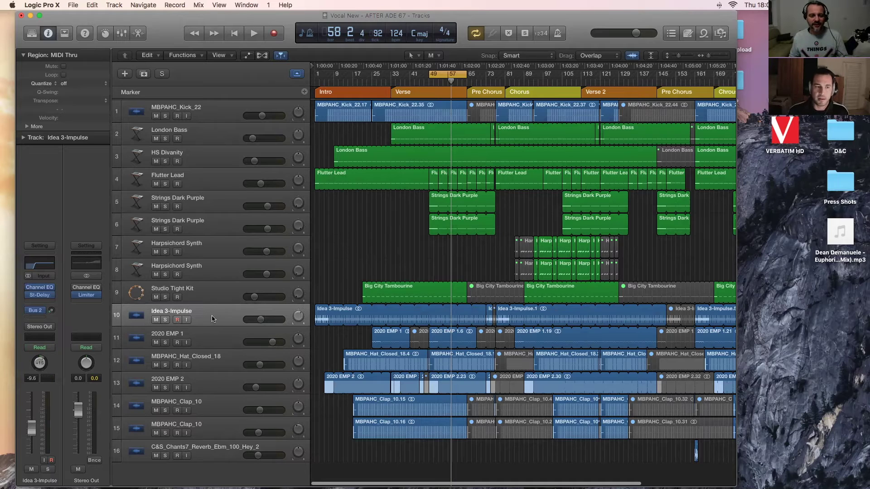
left_click(222, 108)
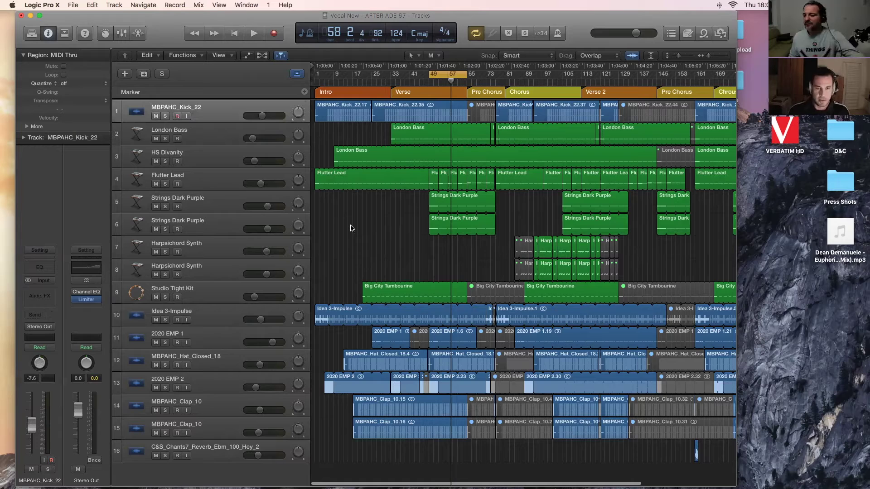
left_click(223, 322)
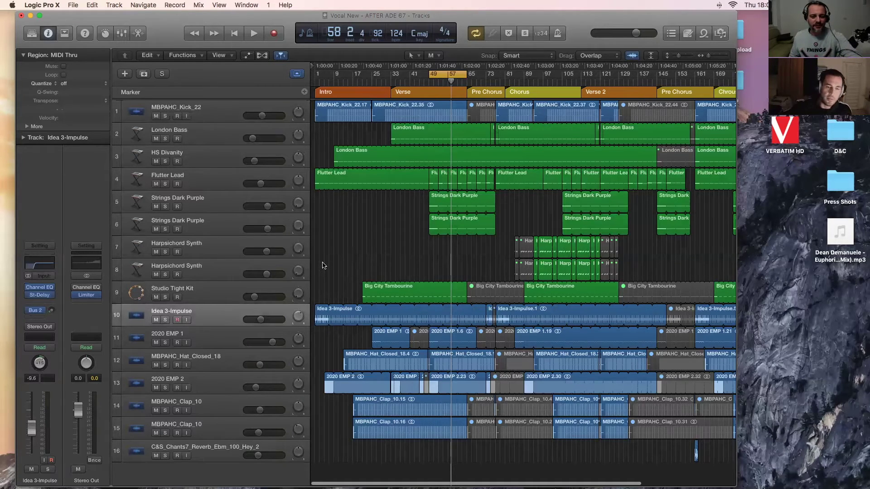
key("space")
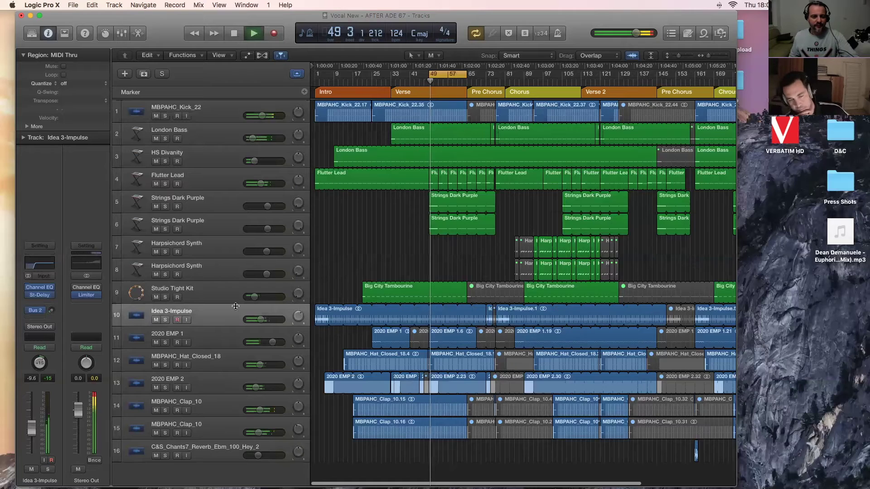
left_click(165, 319)
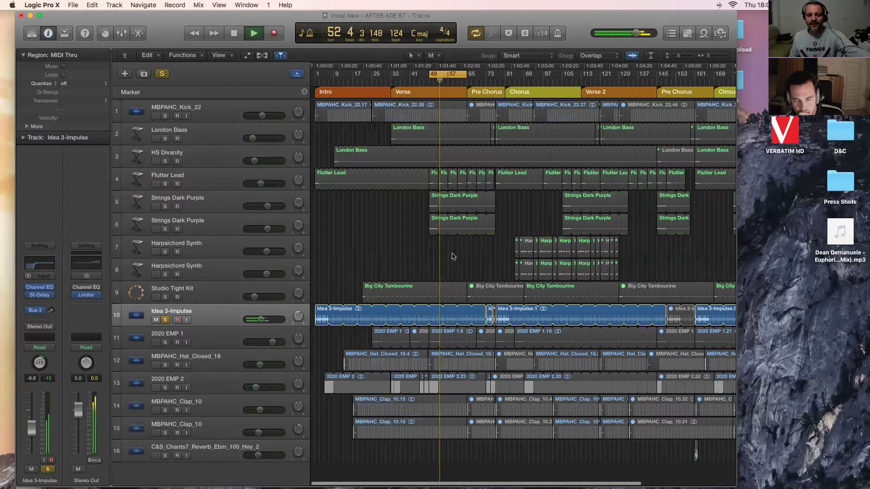
key("e")
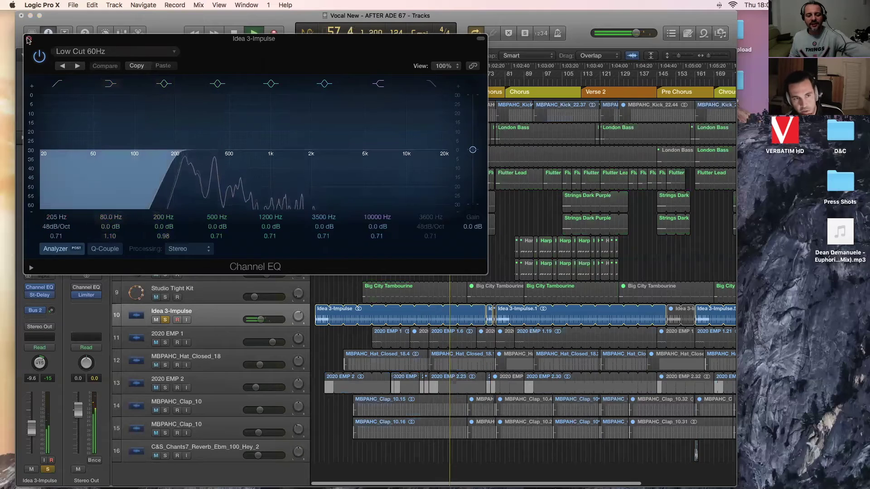
key("super+w")
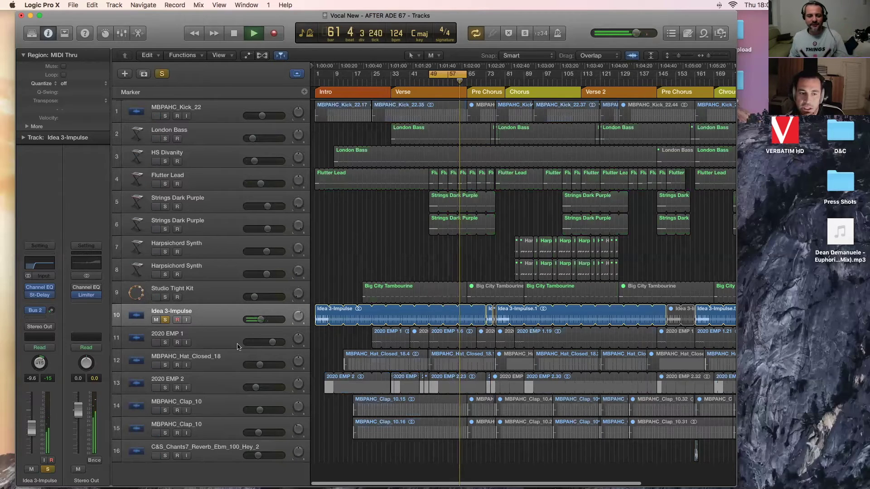
- Restart the cycled playback and switch the solo from Idea 3-Impulse to the 2020 EMP 1 track
left_click(216, 340)
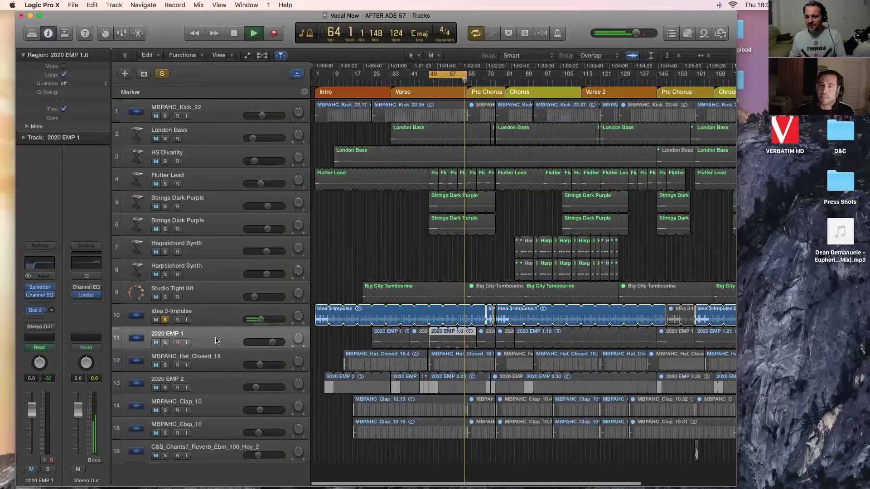
key("space")
key("space")
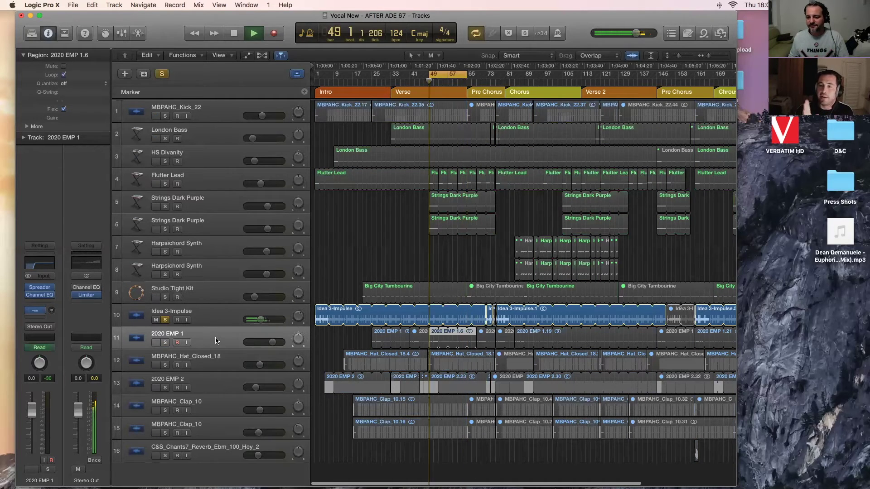
key("space")
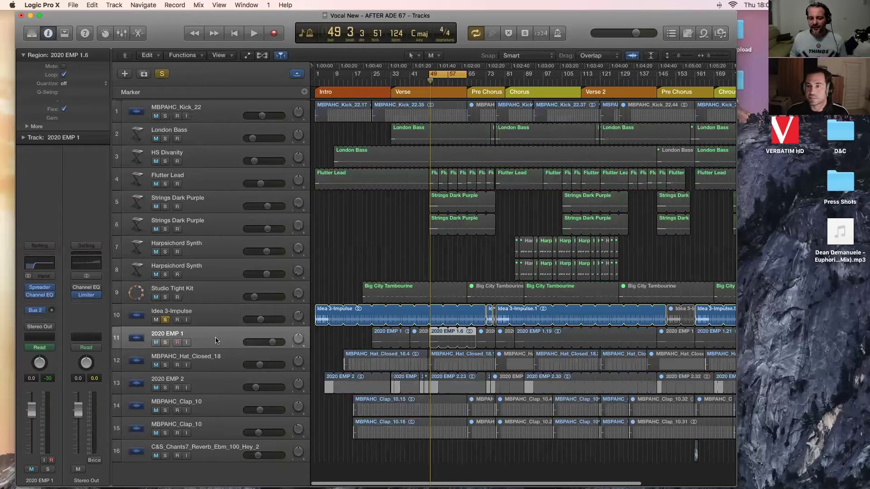
key("s")
key("space")
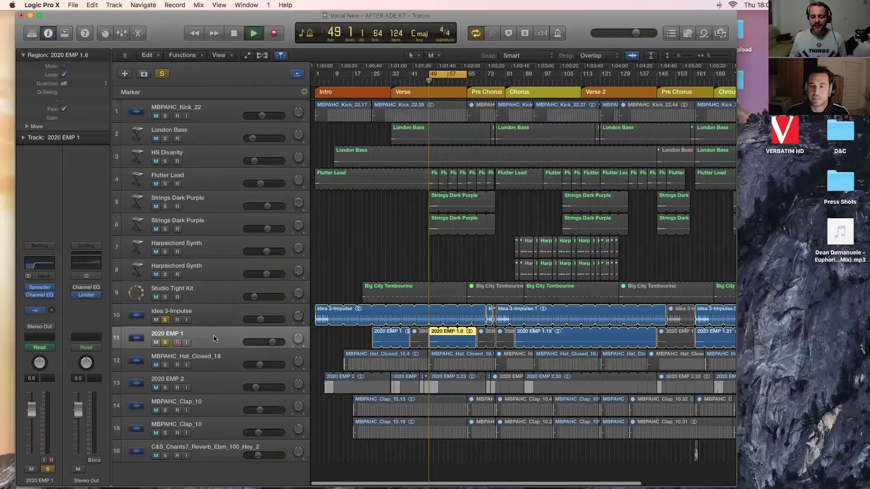
left_click(165, 320)
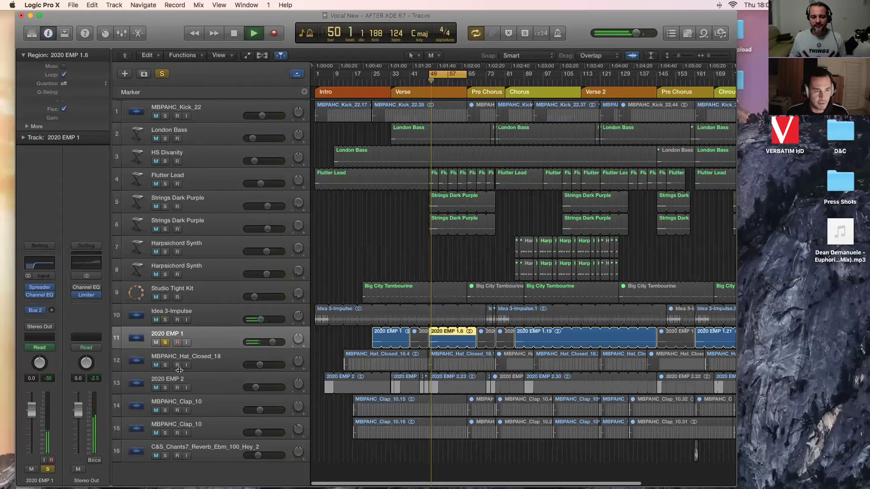
- Switch the solo from 2020 EMP 1 to MBPAHC_Hat_Closed_18 during playback and select the hat track
left_click(165, 365)
key("s")
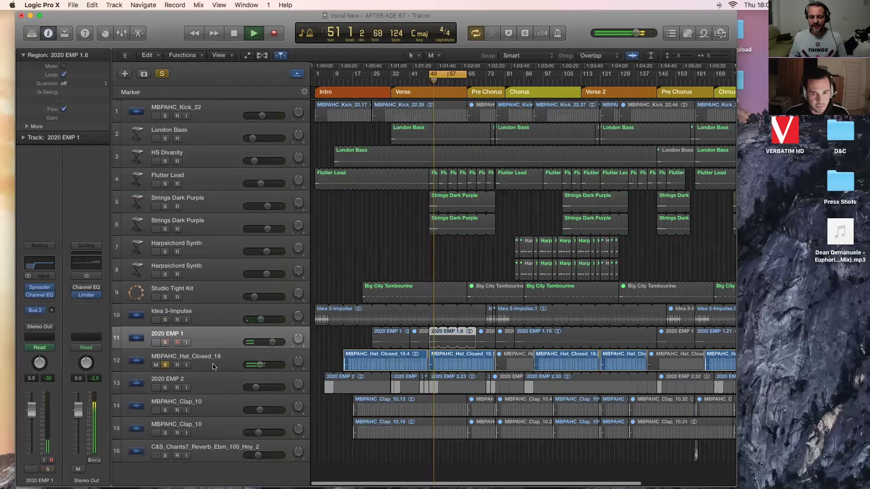
key("Down")
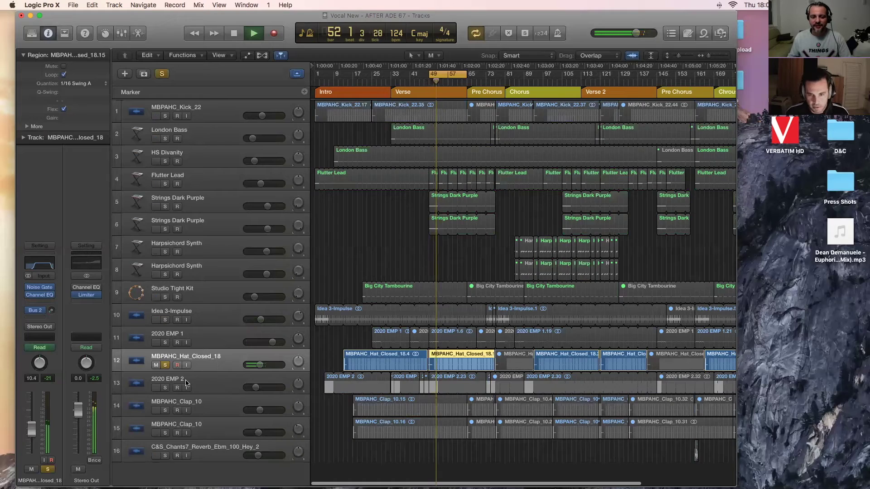
- Layer 2020 EMP 1 and 2020 EMP 2 with the soloed closed hat, ending with the 2020 EMP 2 track selected
left_click(165, 343)
left_click(215, 340)
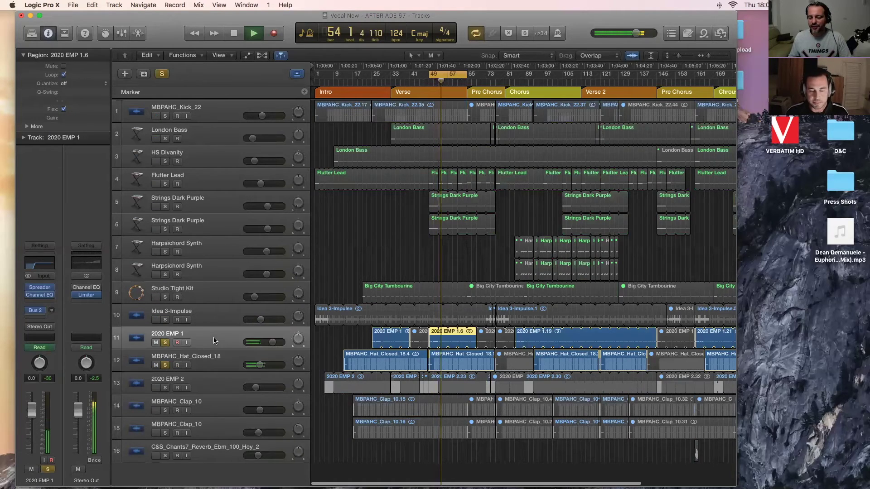
left_click(165, 388)
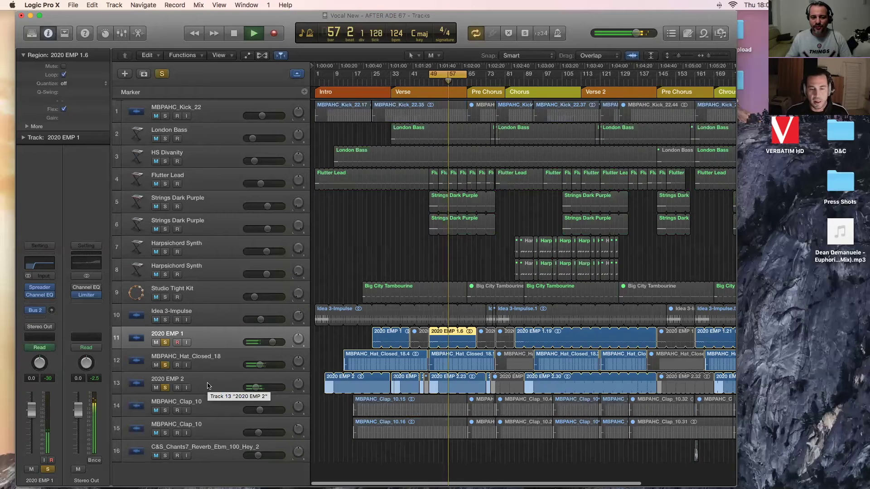
left_click(208, 385)
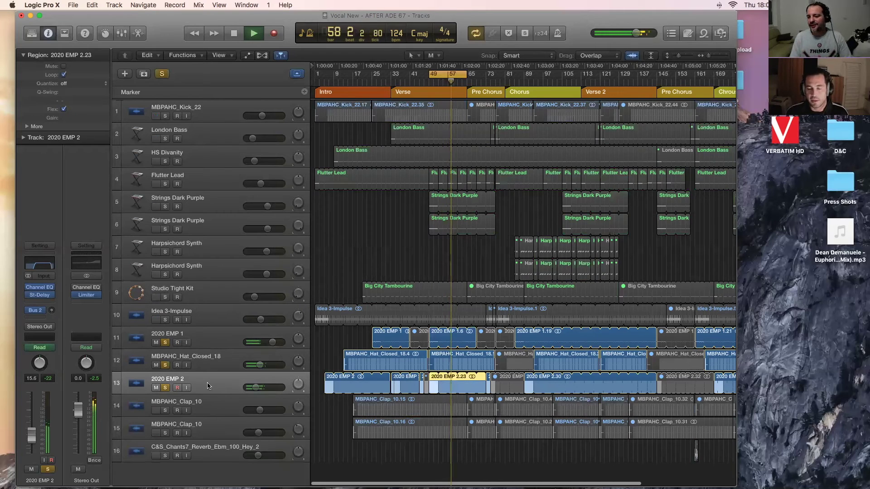
- Stop playback, unsolo 2020 EMP 1, MBPAHC_Hat_Closed_18 and 2020 EMP 2, and deselect the 2020 EMP 2 region
key("space")
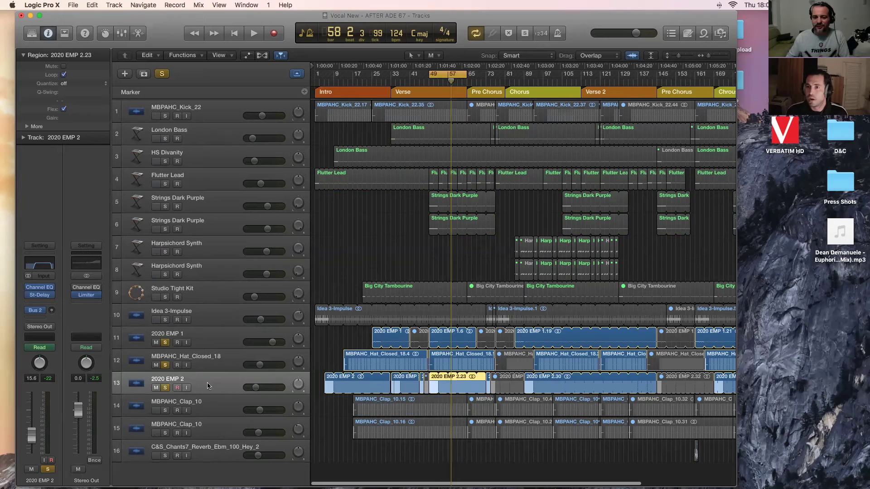
left_click(165, 342)
left_click(165, 365)
left_click(165, 388)
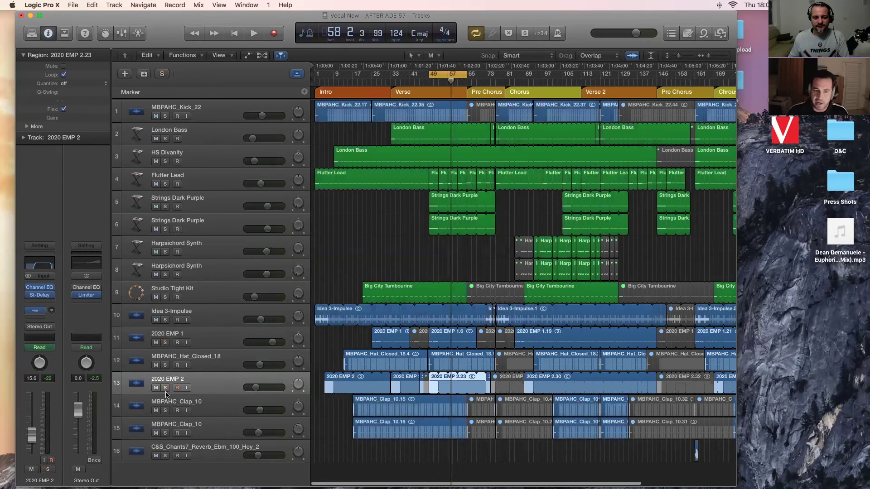
left_click(352, 294)
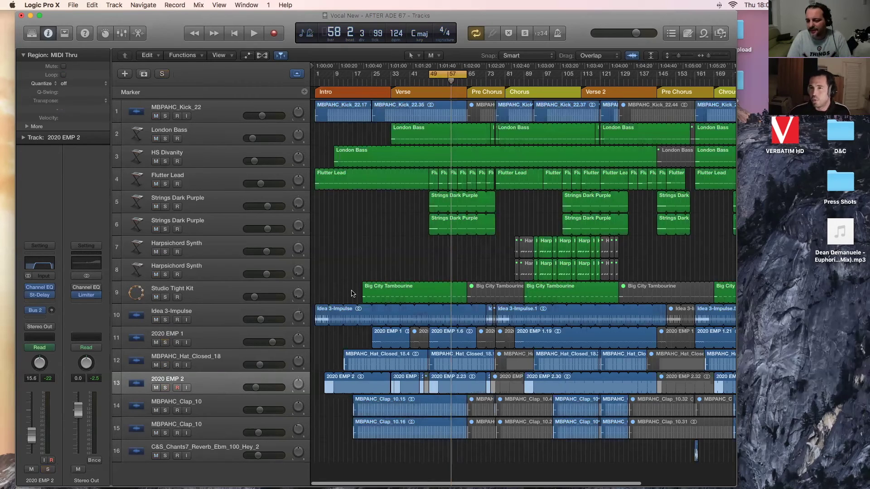